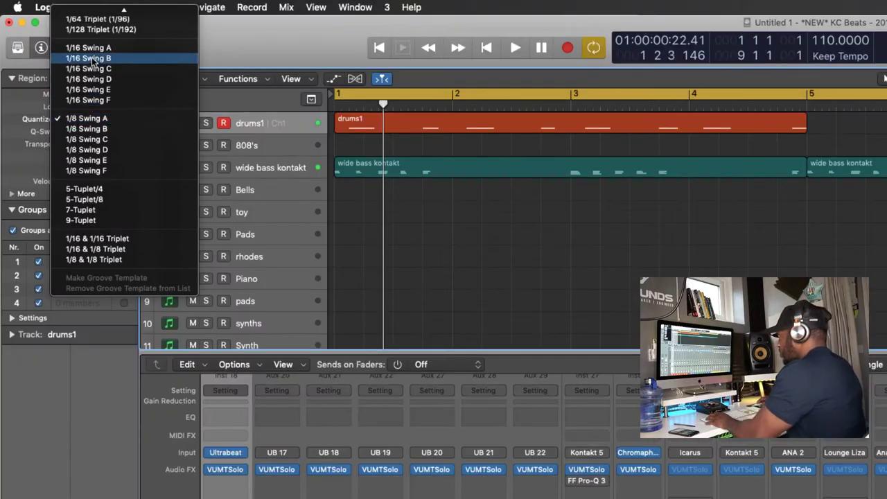
- Divide the drums1 region at bars 3 and 4, delete its final bar, and copy the bar 3 section to bar 4
click(89, 67)
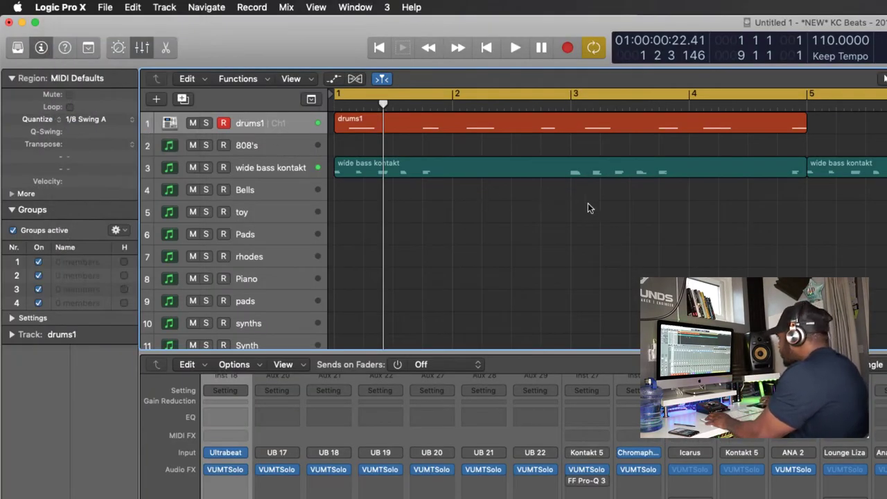
click(687, 120)
key(Delete)
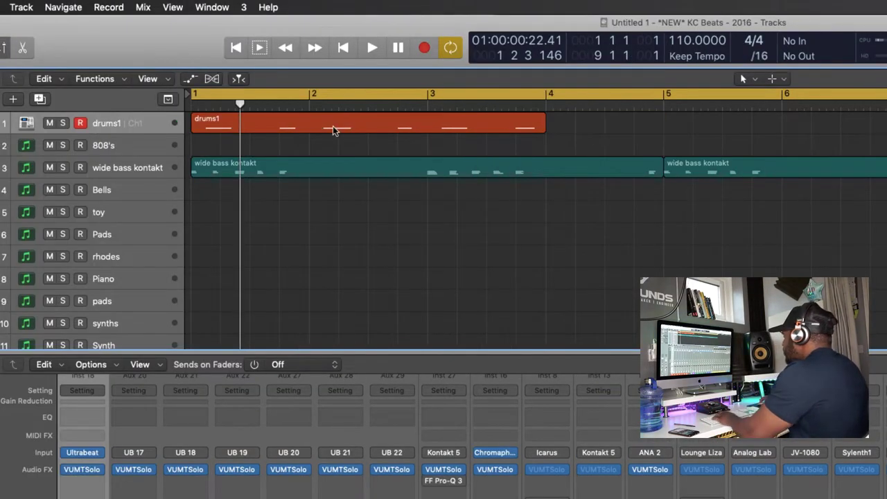
click(428, 126)
drag(469, 132, 373, 154)
key(space)
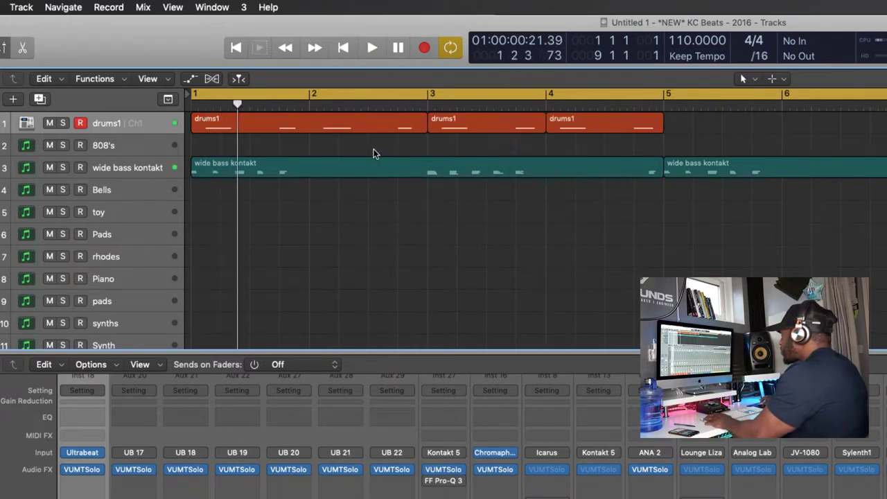
- Quantize the three drums1 regions to 1/16 Swing A and copy them to bar 5
click(122, 120)
click(89, 119)
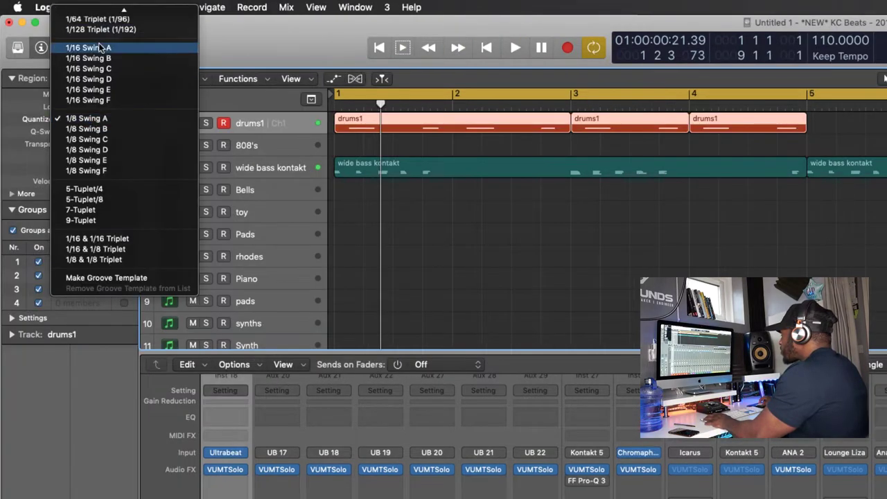
click(89, 115)
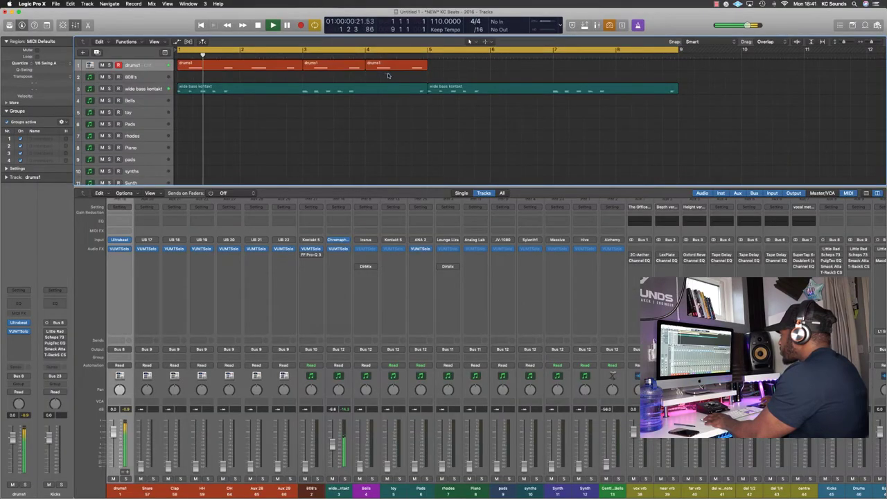
drag(263, 70, 510, 71)
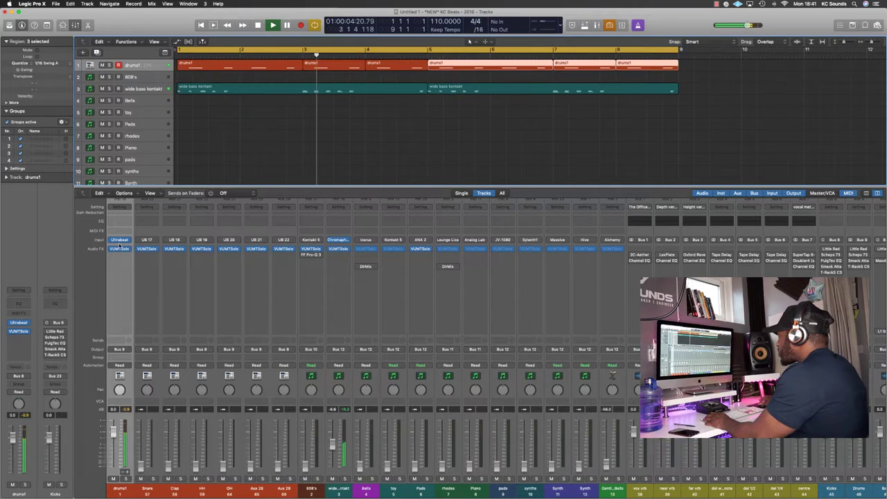
- Adjust the trim in the VUMTSolo meter on the drums1 channel, and close the plug-in
click(119, 248)
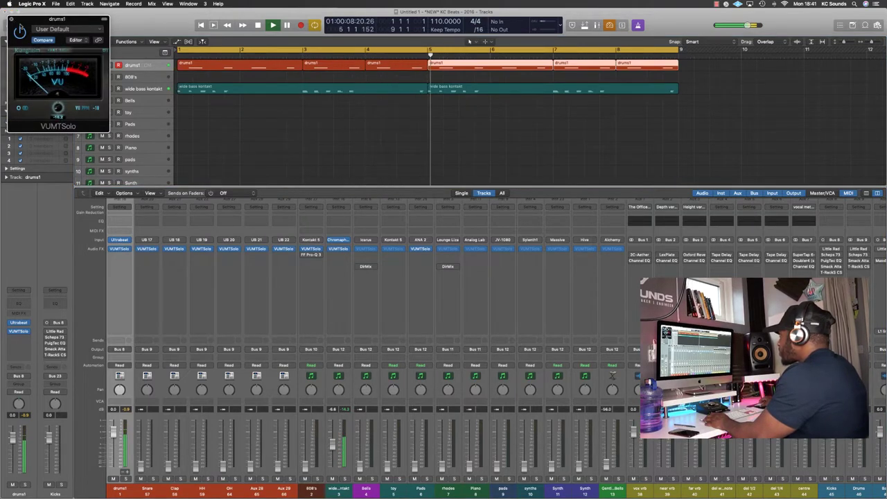
key(super+w)
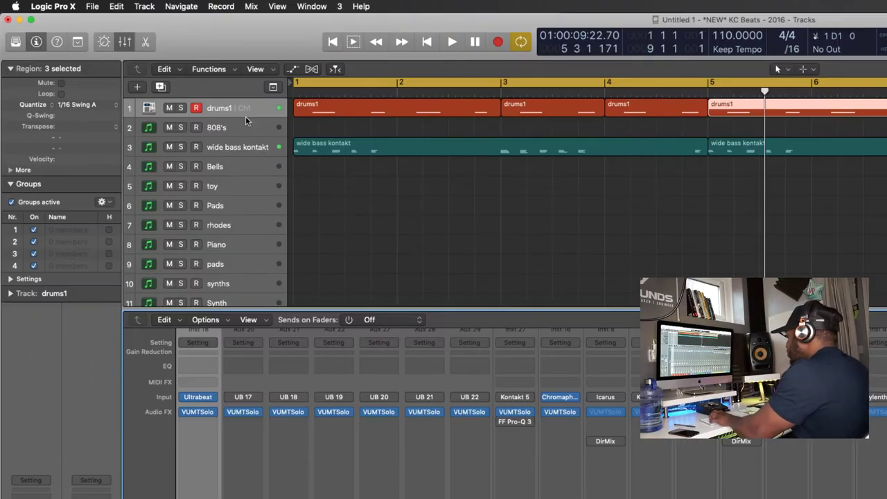
- Capture a second drum part on a duplicate drums1 track, divide its region at bar 5 and delete the excess
key(super+d)
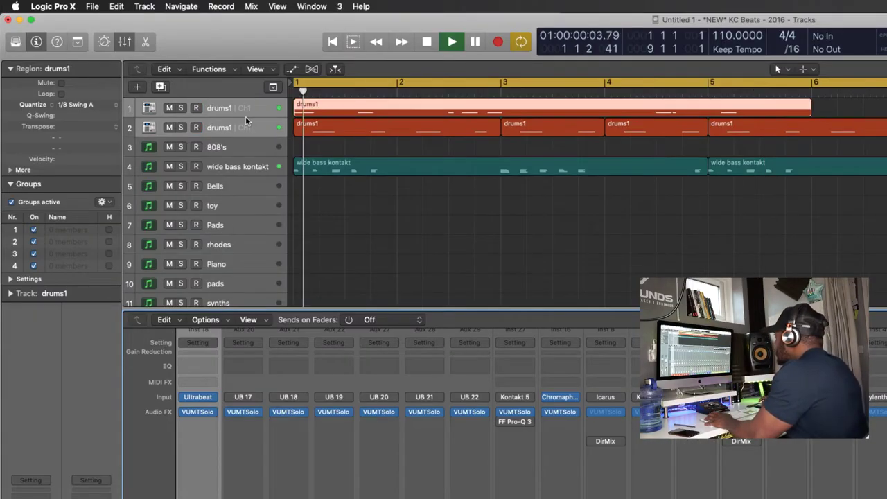
click(708, 110)
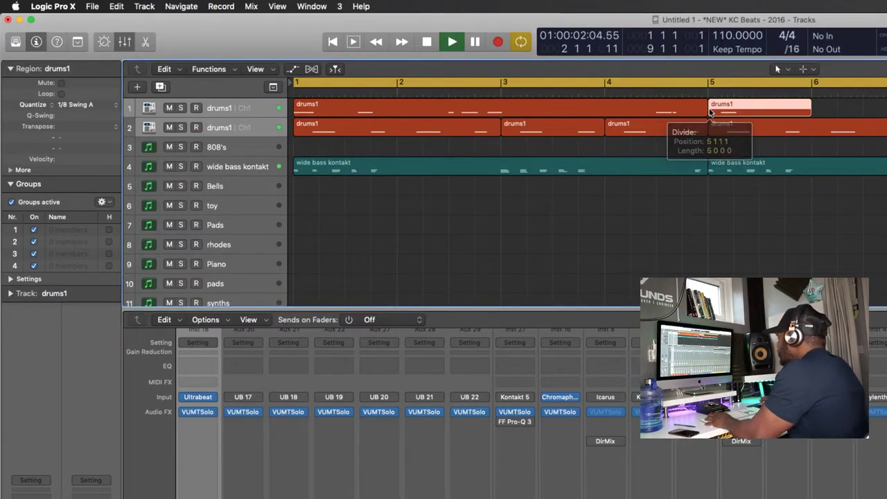
key(Delete)
- Quantize the four-bar region on the upper drums1 track to 1/16 Swing A and copy it to bar 5
click(256, 111)
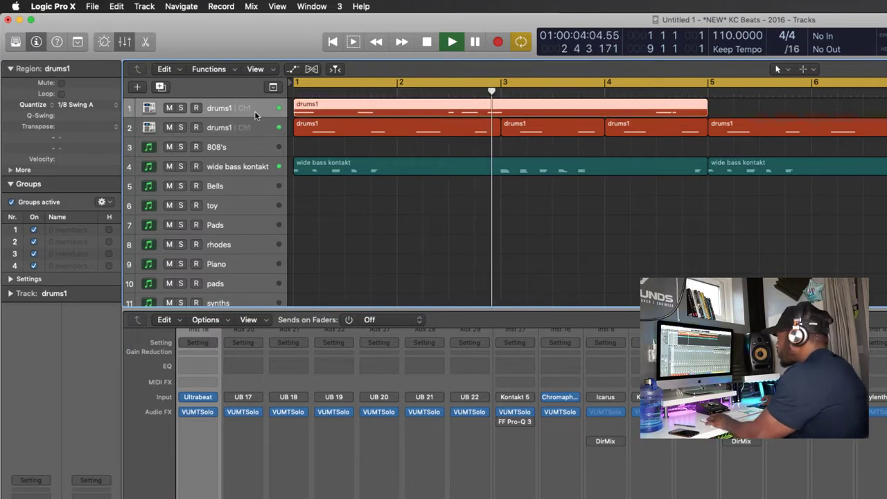
click(76, 104)
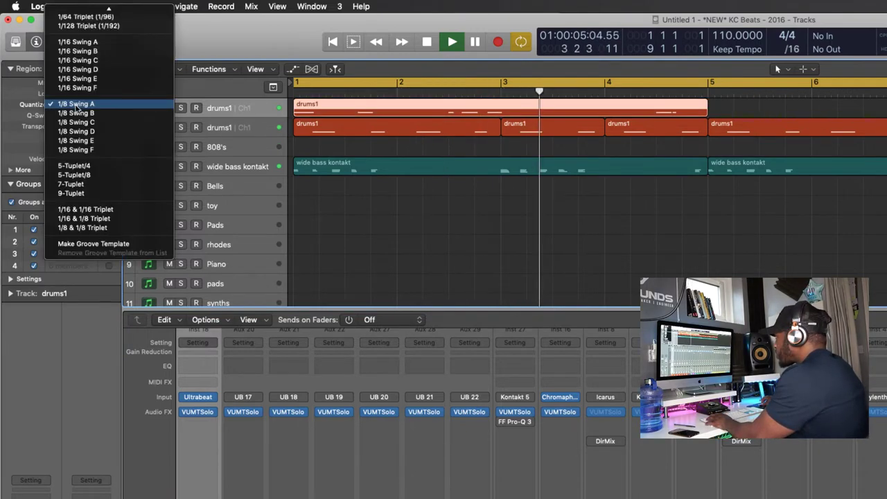
click(84, 50)
drag(530, 109, 886, 109)
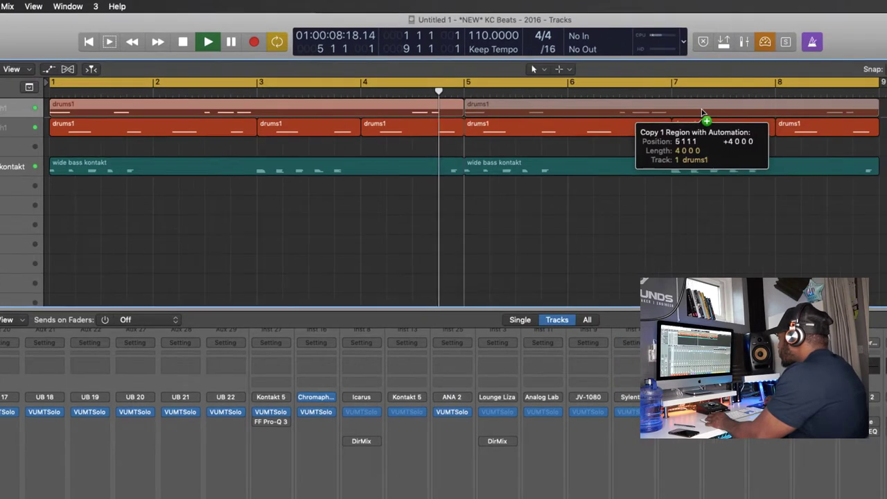
drag(701, 108, 701, 110)
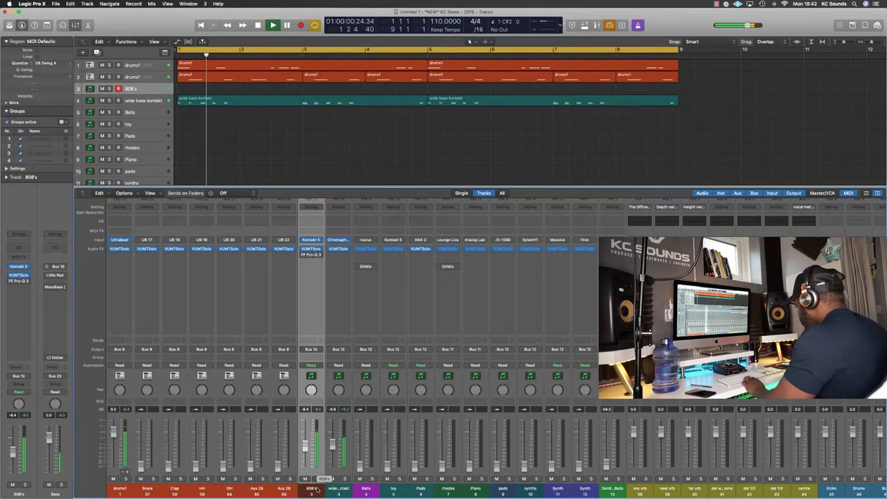
- Play the loop repeatedly from bar 1 to try out a part on the 808's track
key(space)
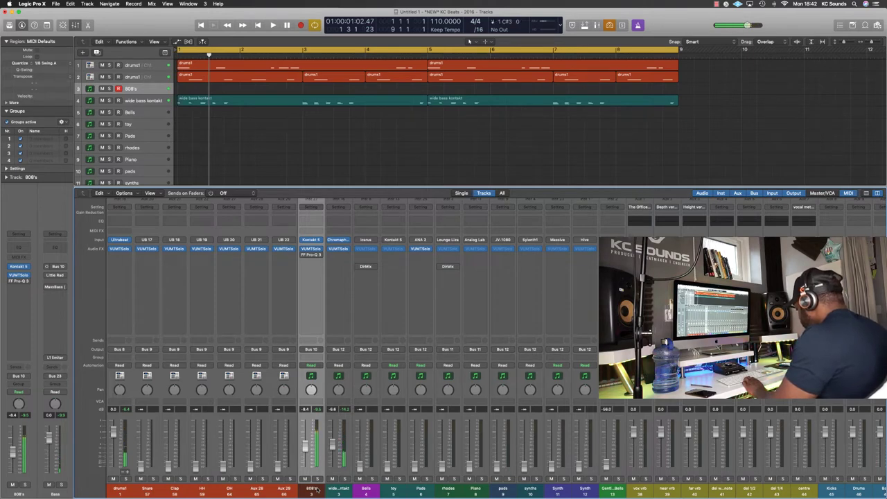
key(Return)
key(space)
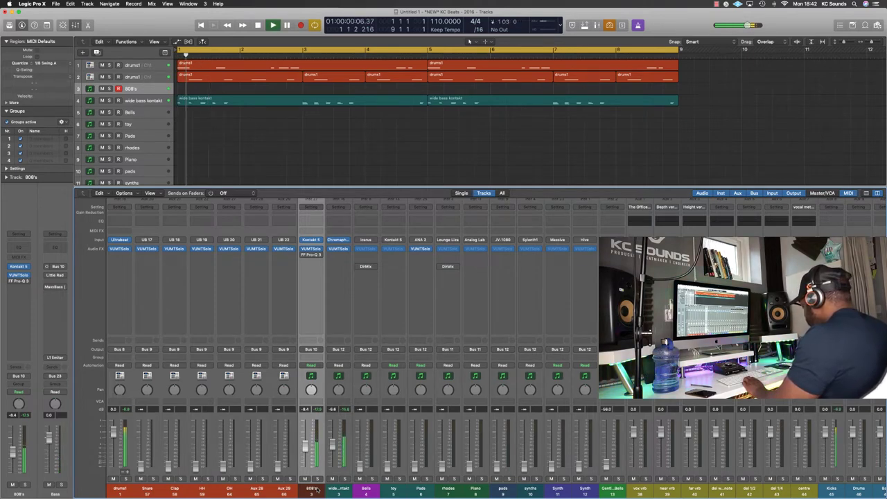
key(Return)
key(space)
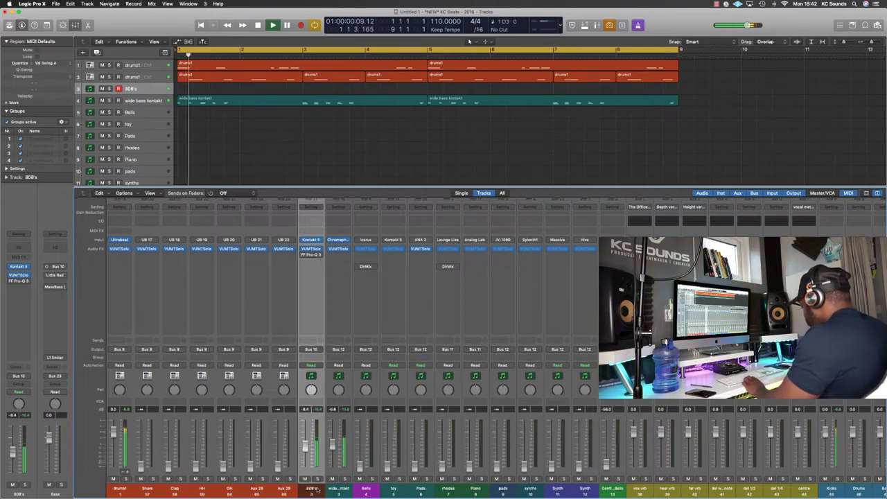
key(Return)
key(space)
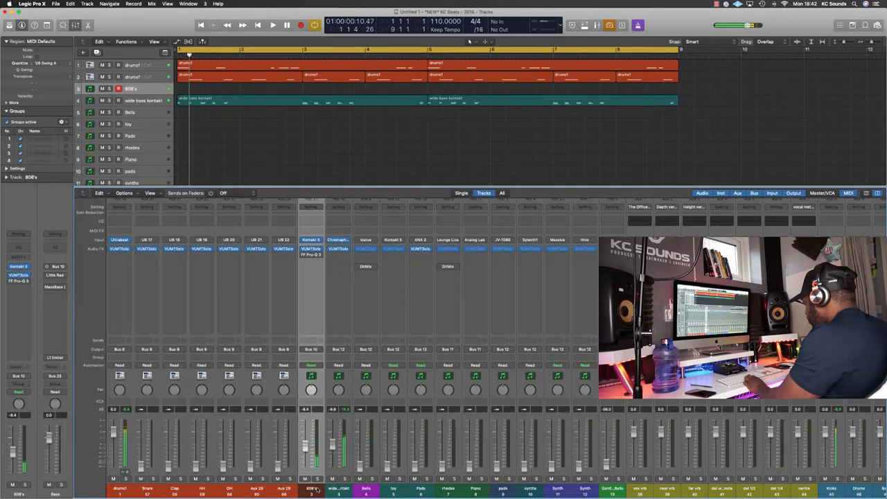
key(Return)
key(space)
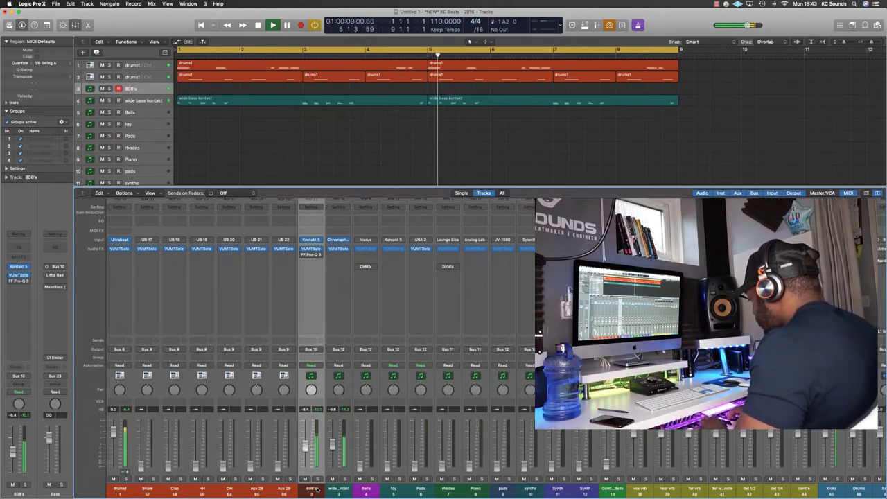
- Capture the played 808's performance as a four-bar region from bar 1 and copy it to bar 5
key(shift+r)
key(Return)
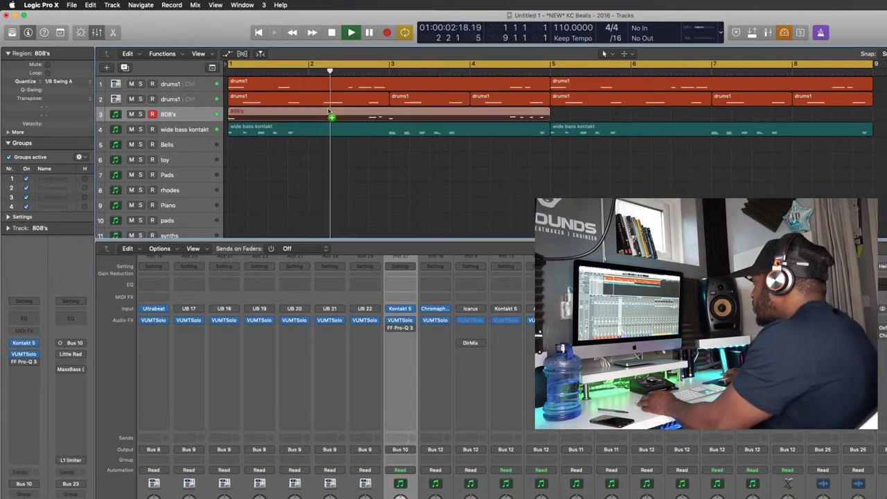
drag(329, 113, 640, 115)
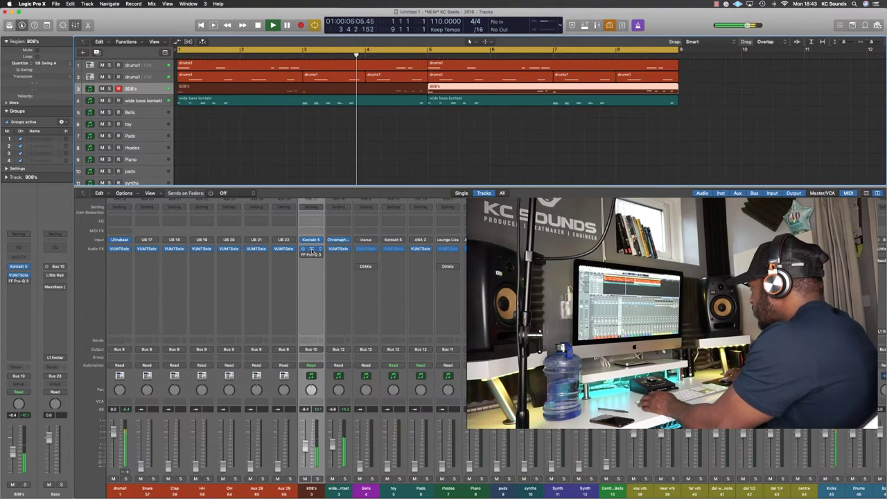
- Adjust the trim in the VUMTSolo meter on the 808's channel, and close the plug-in
click(400, 320)
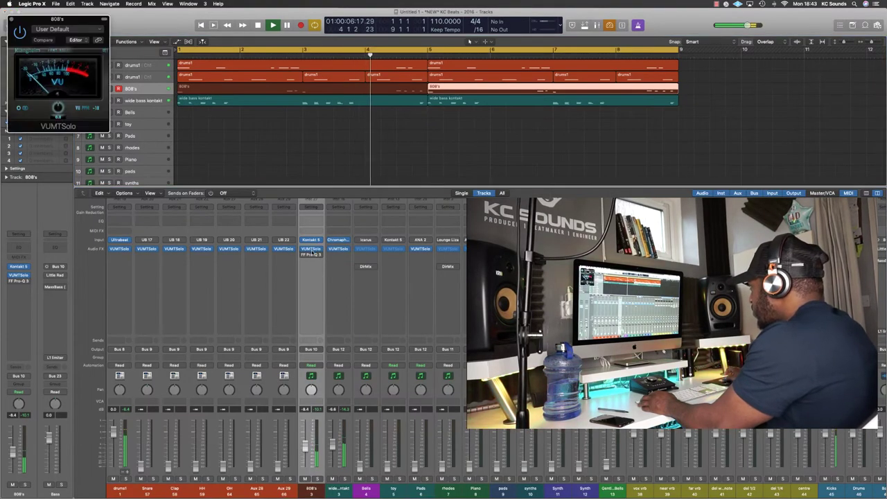
drag(58, 109, 60, 118)
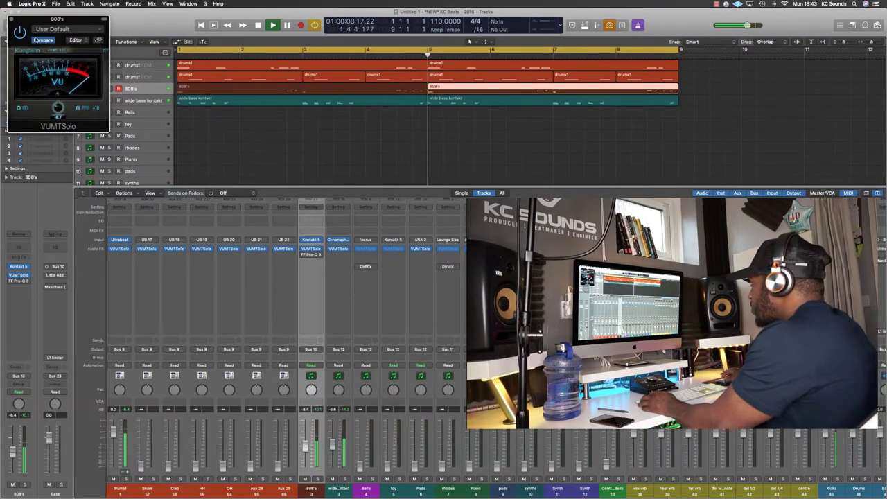
click(11, 20)
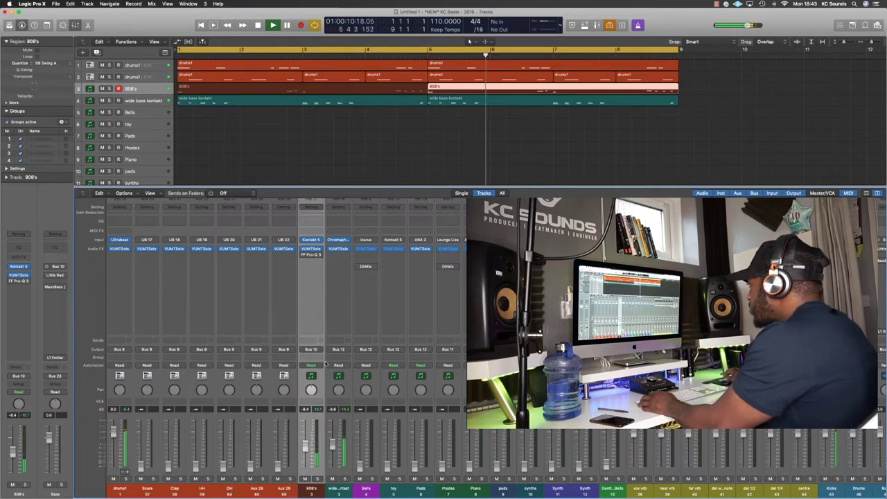
- Play the loop from bar 1 and capture a four-bar drum part on a third drums1 track
click(111, 496)
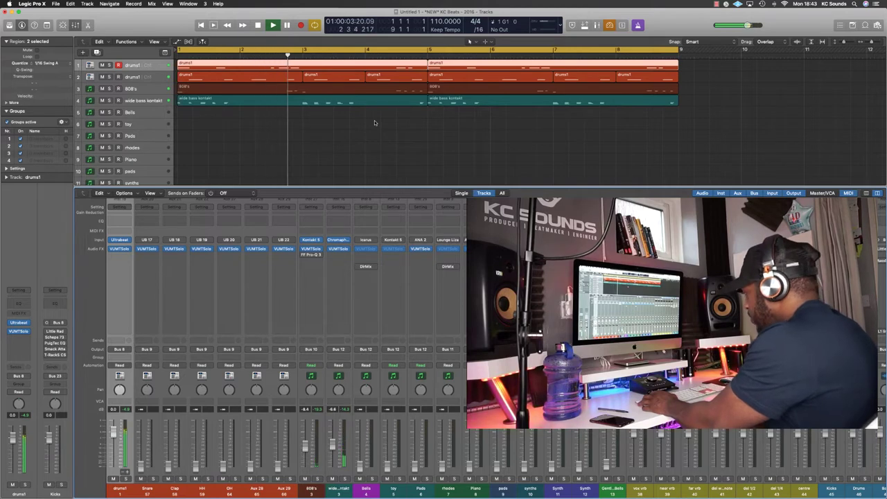
key(Return)
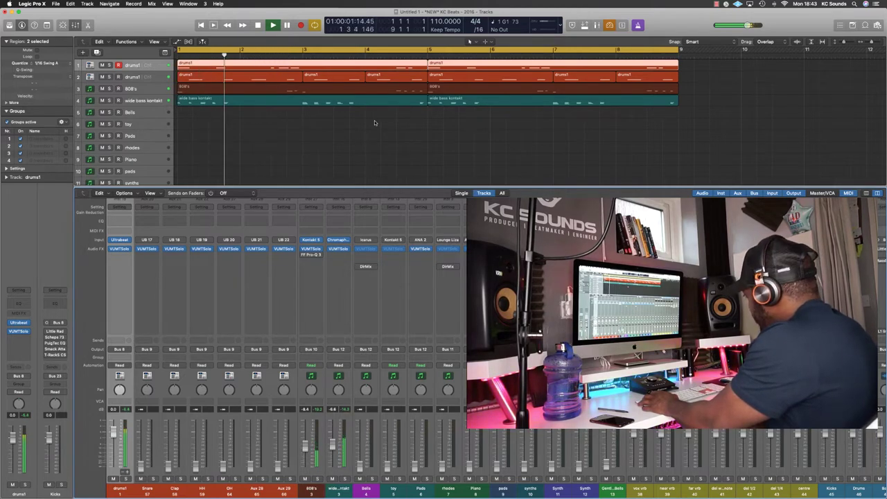
key(Return)
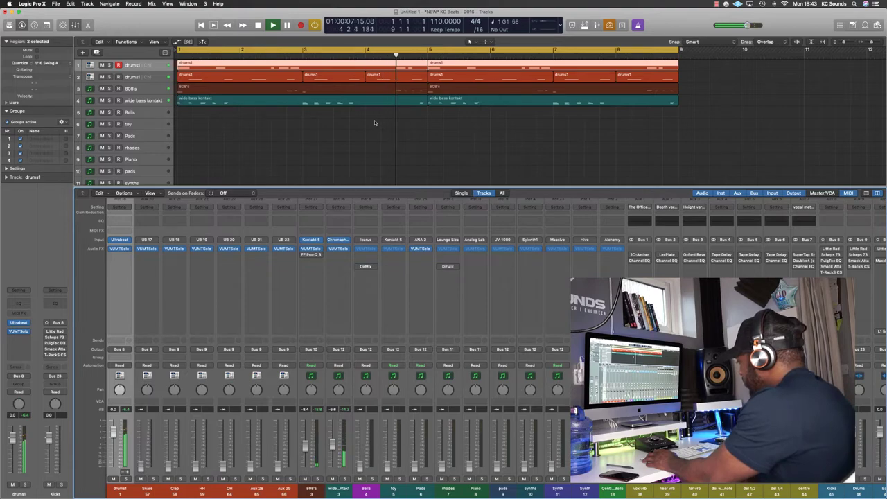
key(super+z)
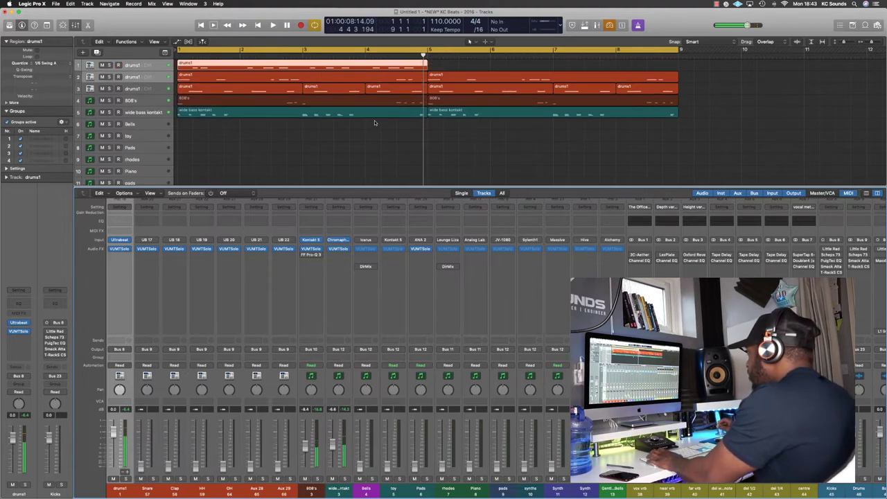
- Quantize the new four-bar region on the topmost drums1 track to 1/16 Swing A and copy it to bar 5
click(45, 64)
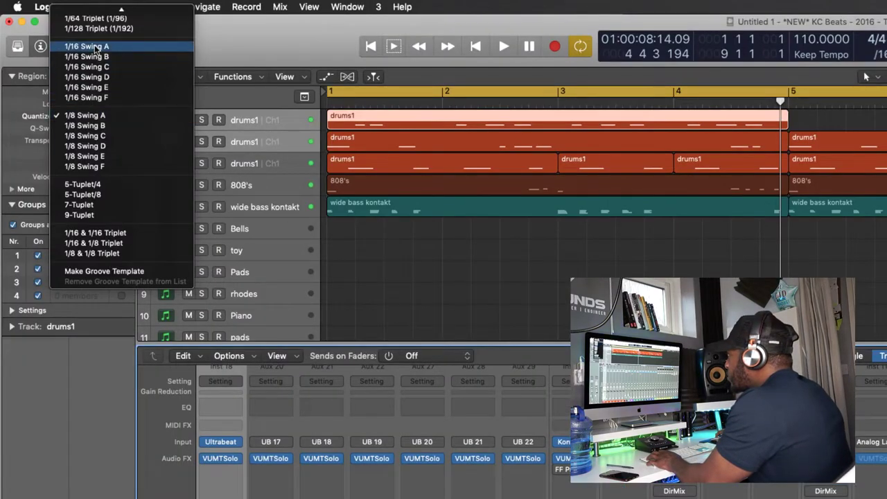
click(97, 51)
key(space)
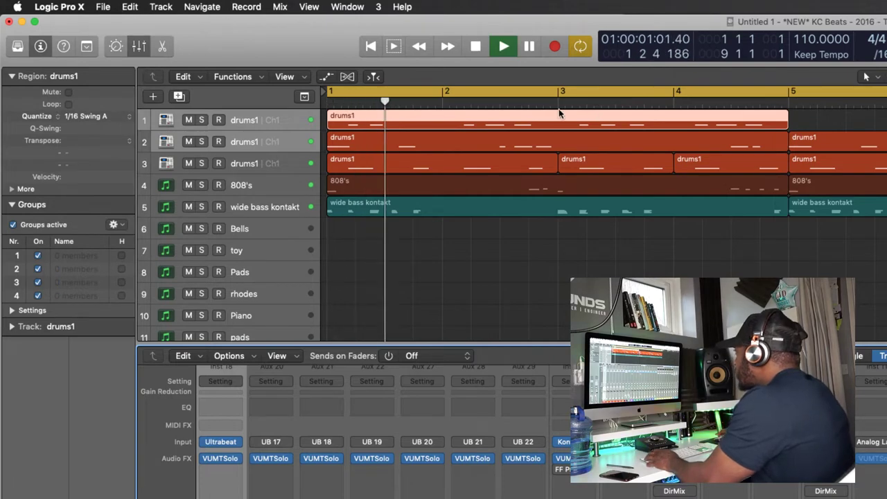
drag(554, 113, 886, 129)
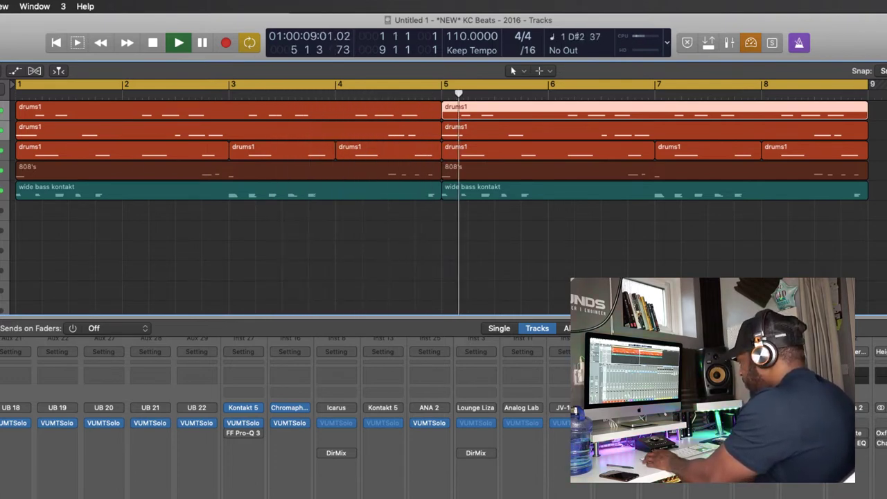
- Restart the loop from bar 1 and capture a drum part across bars 1 to 9 on a fourth drums1 track
key(Return)
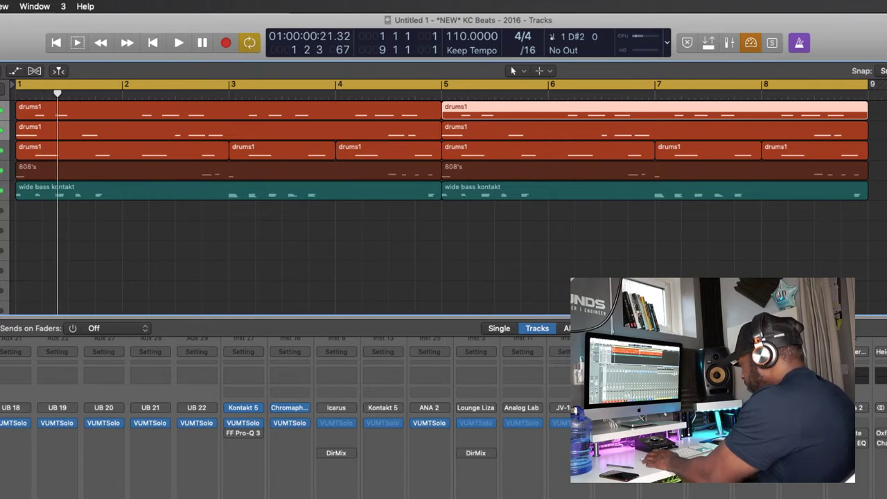
key(Return)
key(Return)
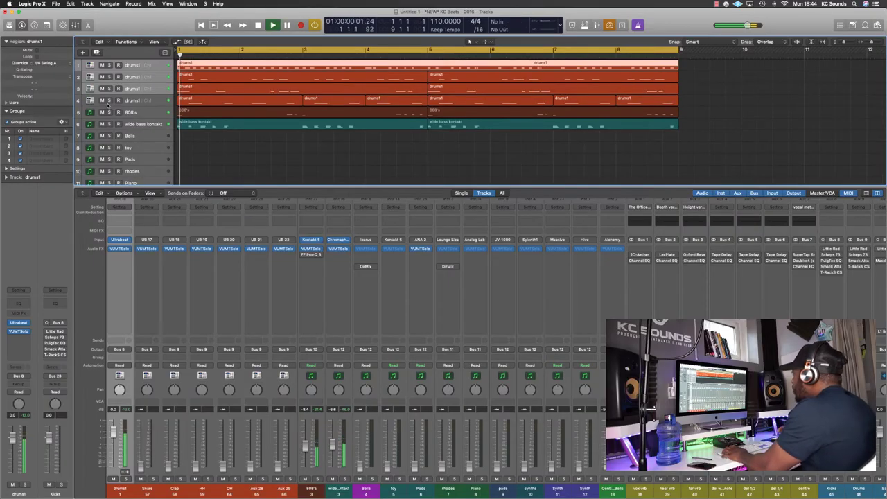
- Quantize the eight-bar region on the topmost drums1 track to 1/16 Swing A
click(130, 66)
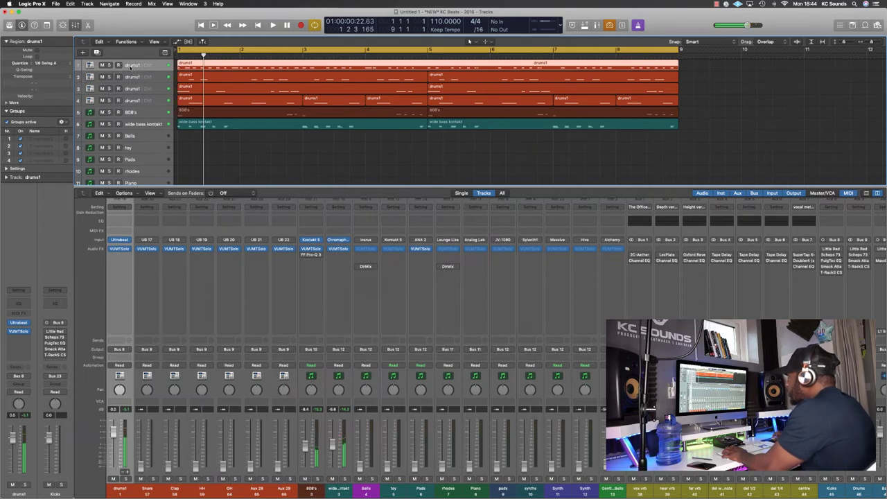
click(53, 63)
click(51, 27)
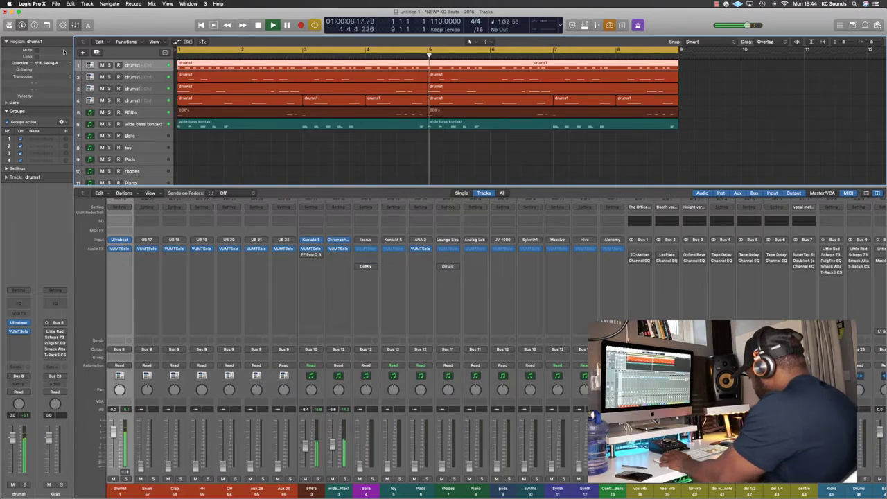
- Capture drum parts from bars 2 to 6 and bars 6 to 7 on a fifth drums1 track
key(shift+r)
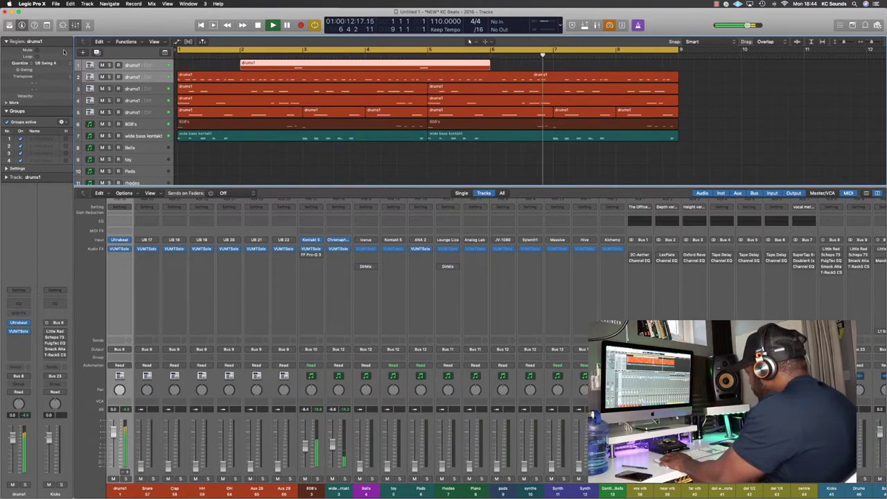
key(shift+r)
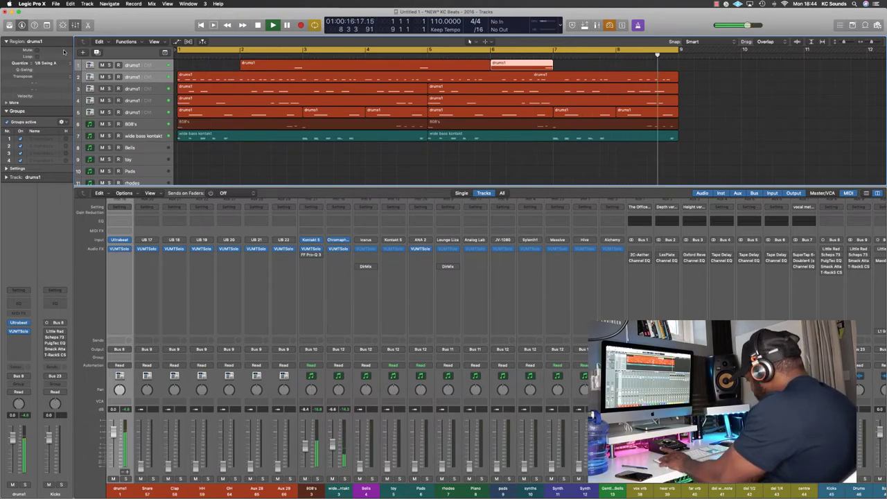
- Capture the four-bar pad part from bar 1 on the pads track and duplicate that track
key(shift+r)
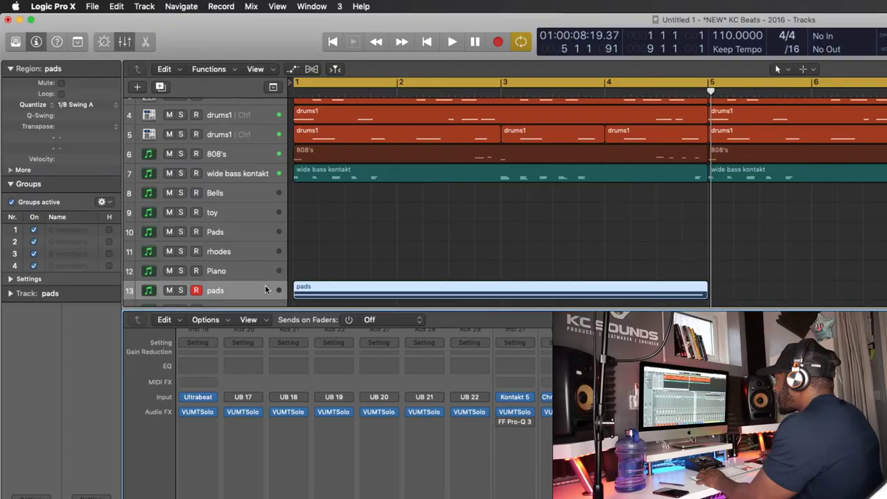
key(super+d)
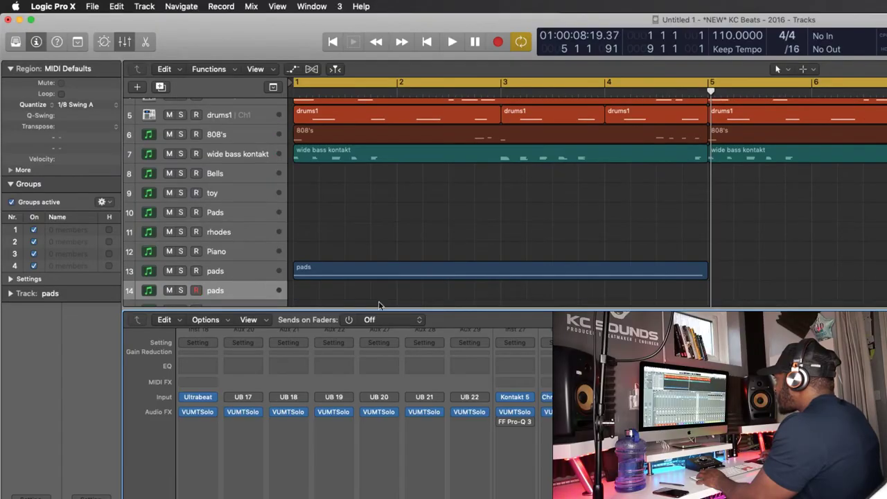
- Split the four-bar pads region at bar 3 and replace its second half with a copy of the first half
click(501, 273)
key(super+t)
key(Return)
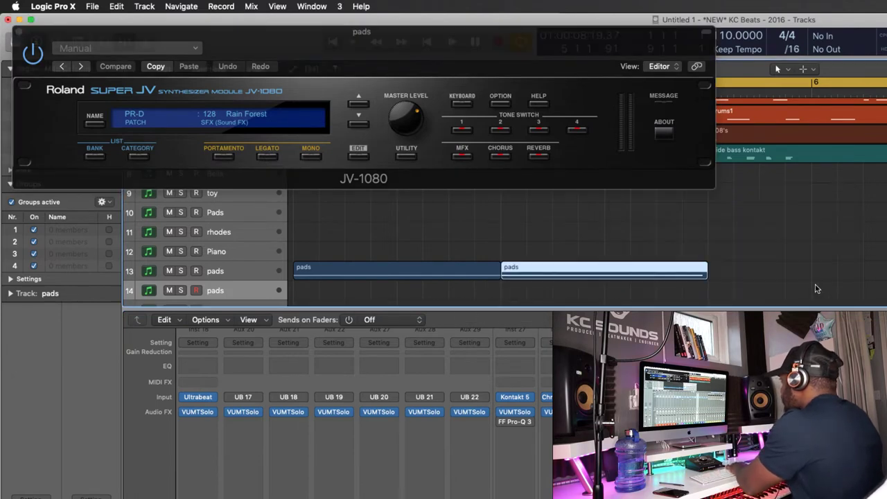
key(Delete)
drag(459, 277, 663, 278)
drag(556, 267, 554, 269)
- Copy both two-bar pads regions to bar 5 so the pad part fills bars 5 to 9
shift+click(477, 271)
drag(477, 274, 886, 286)
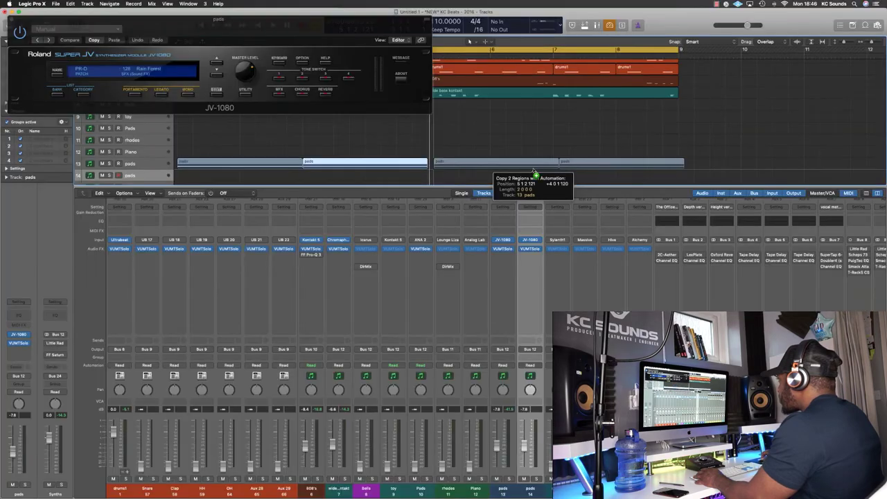
drag(535, 171, 530, 172)
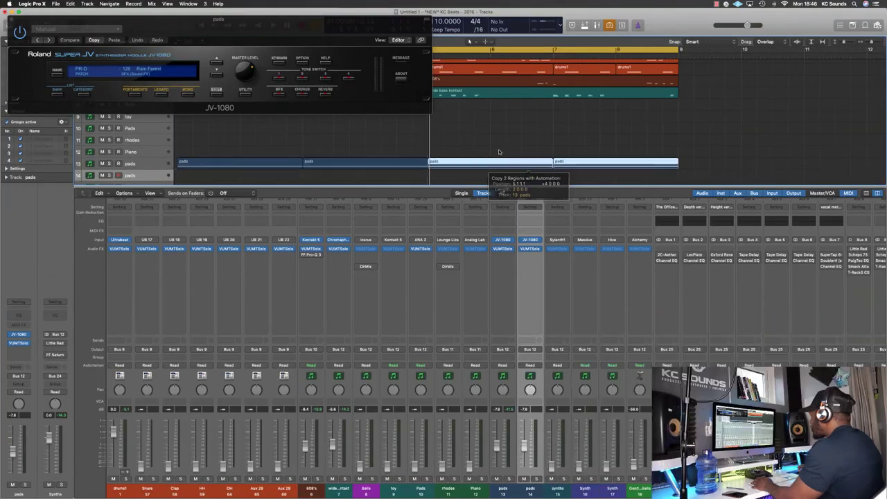
- Play the loop, move the JV-1080 window down over the mixer and check the drums1 channel's Ultrabeat kit
key(space)
drag(274, 38, 519, 287)
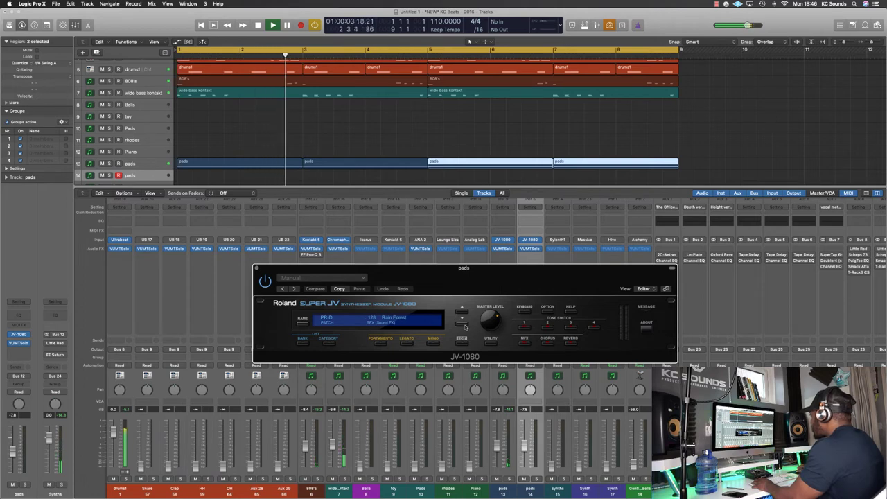
click(120, 240)
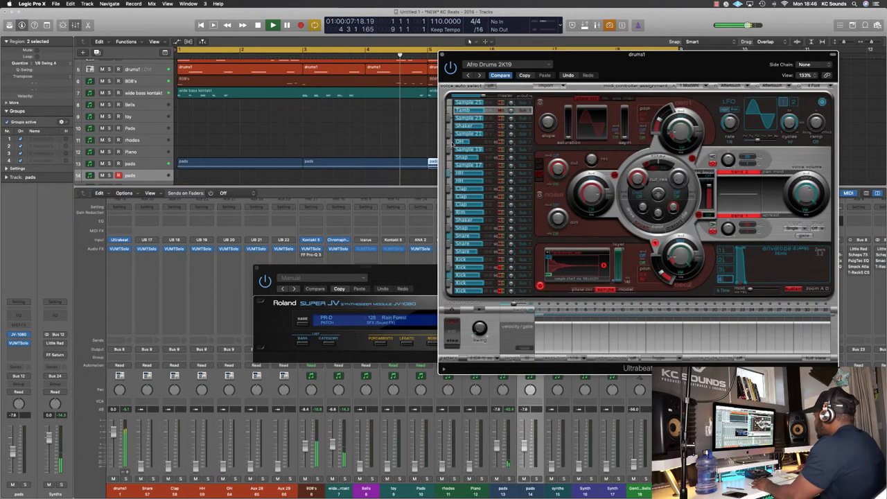
key(super+w)
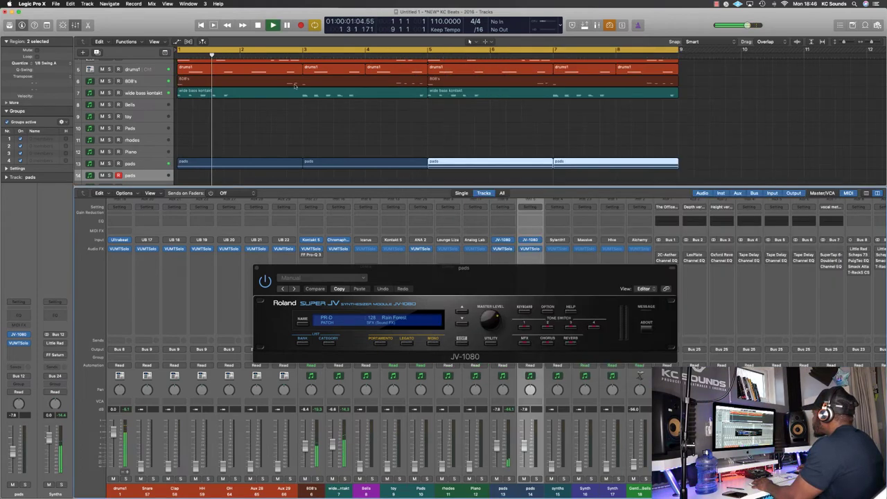
- Select the lowest drums1 track for live playing and rehearse over the loop, restarting from bar 1
click(159, 71)
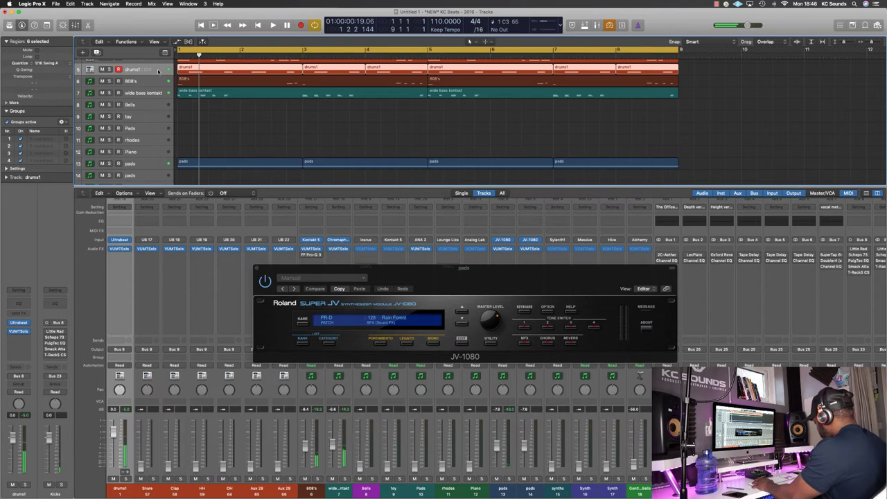
key(space)
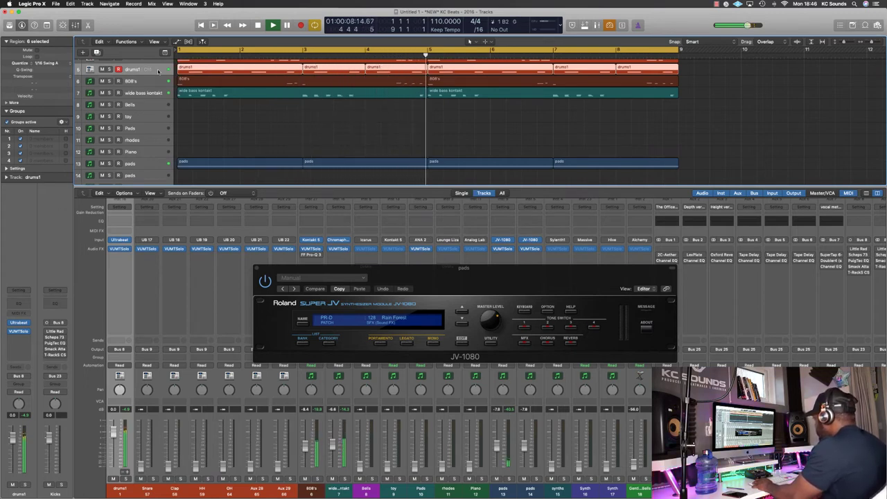
key(space)
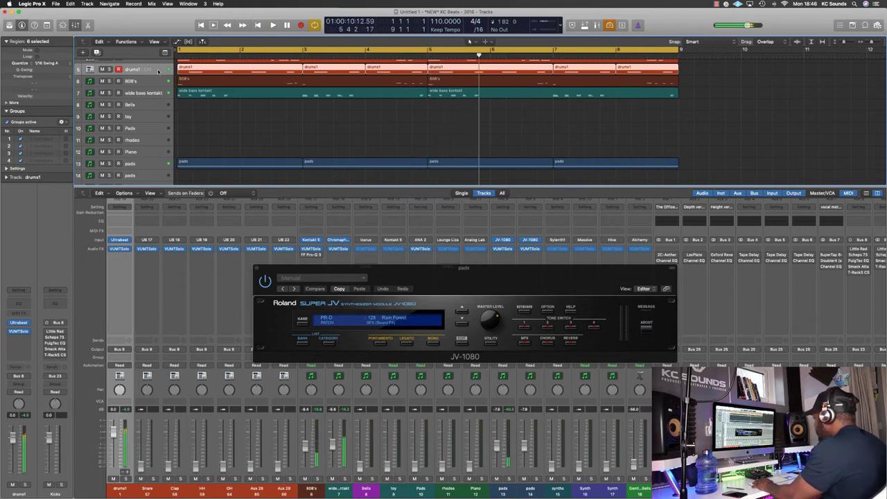
key(Return)
key(space)
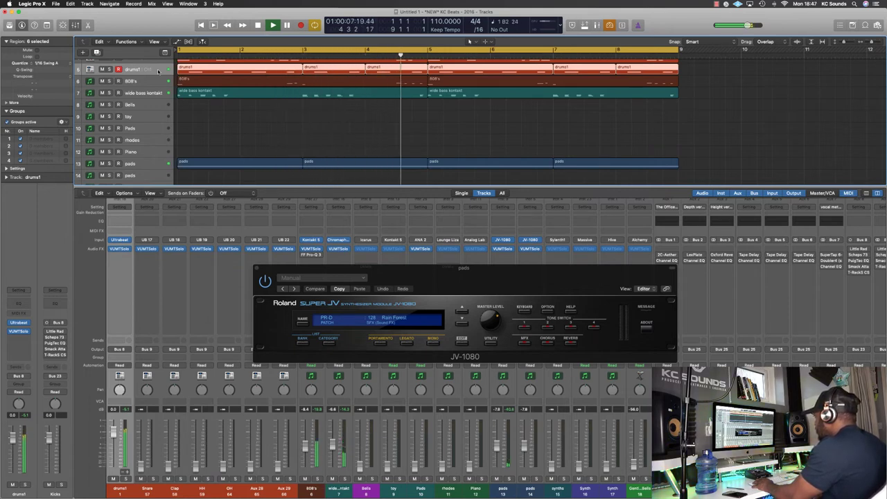
key(Return)
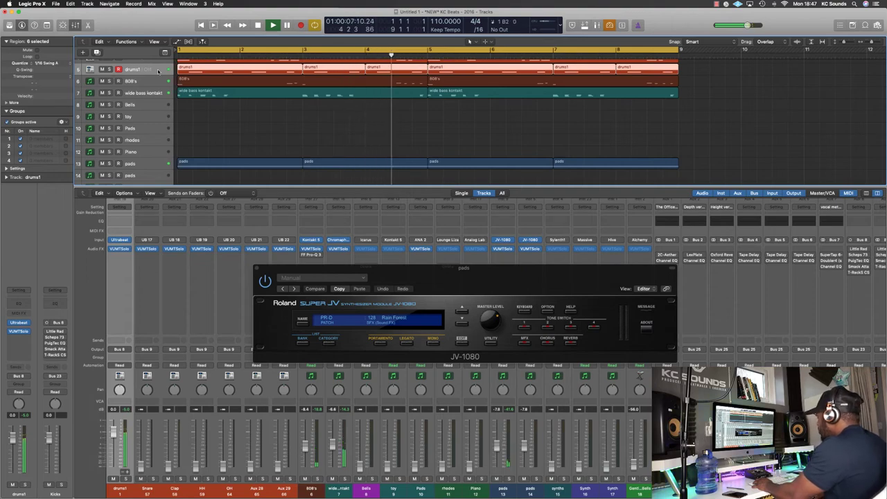
- Play the loop from bar 1 with the JV-1080's Seq Mallet patch on the second pads track
key(space)
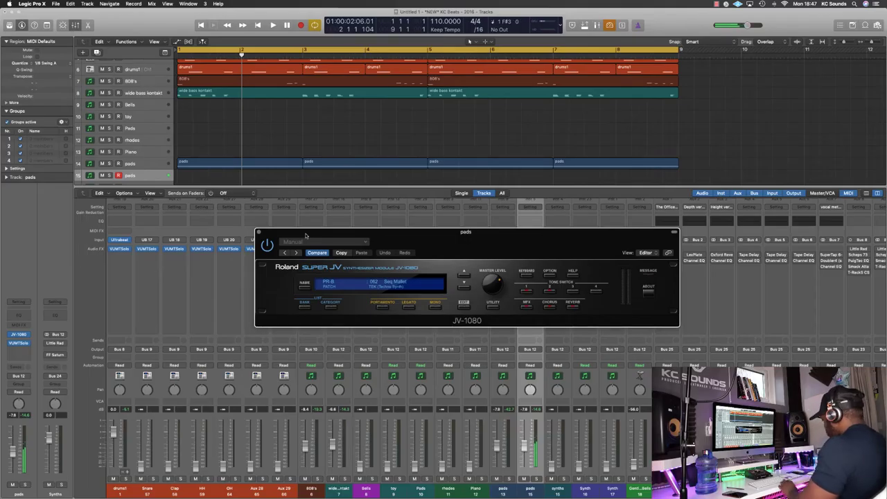
key(space)
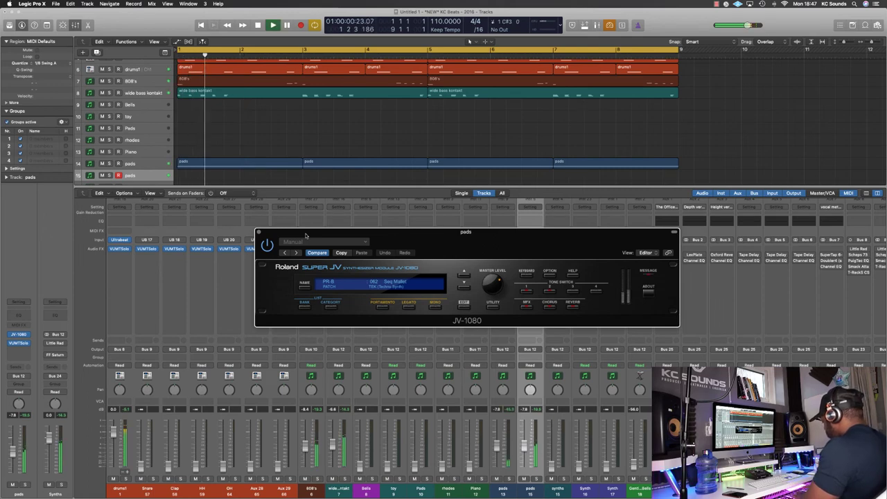